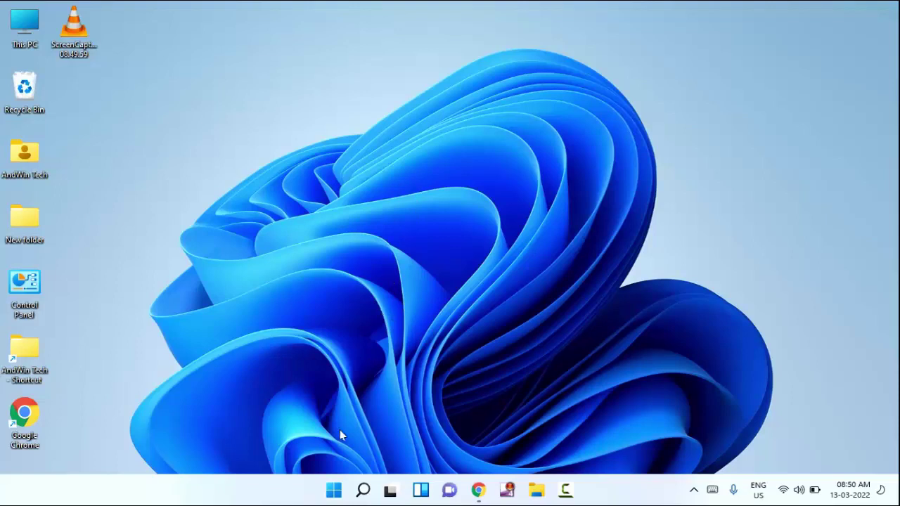
Open Device Manager from the Start button's admin menu, then close it again.
{"action": "right_click", "coordinate": [334, 497]}
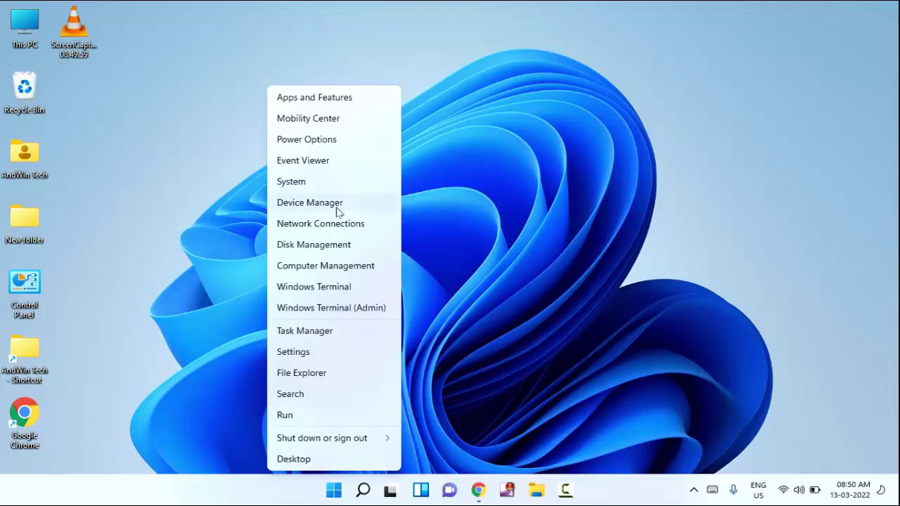
{"action": "left_click", "coordinate": [338, 206]}
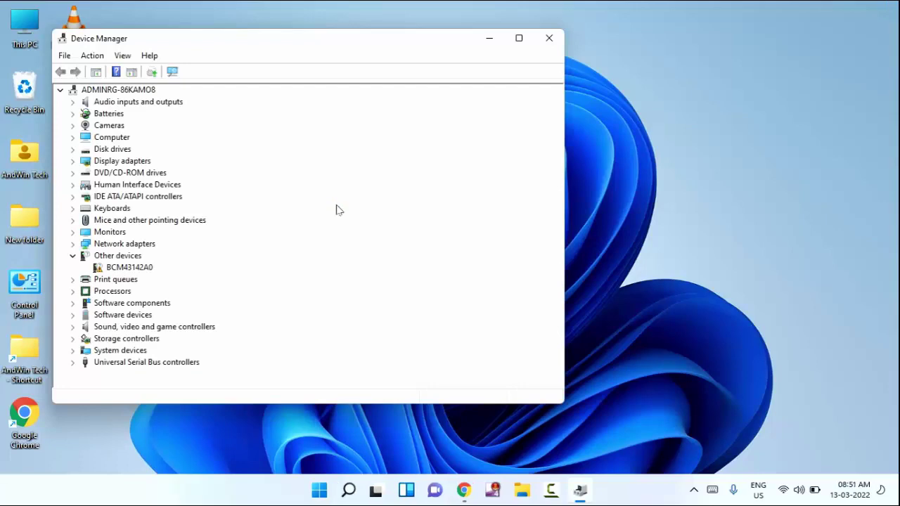
{"action": "left_click", "coordinate": [549, 38]}
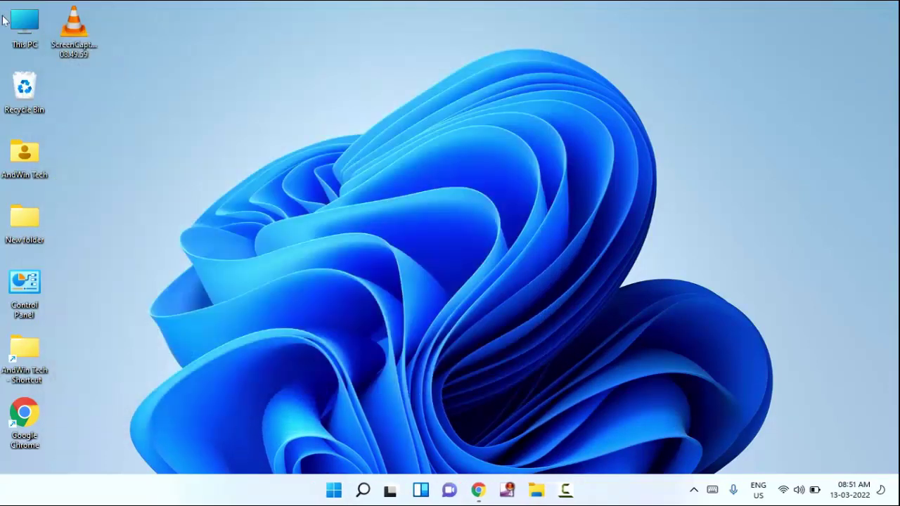
In Computer Management's Device Manager, expand Display adapters and bring up Intel(R) HD Graphics' actions.
{"action": "right_click", "coordinate": [21, 38]}
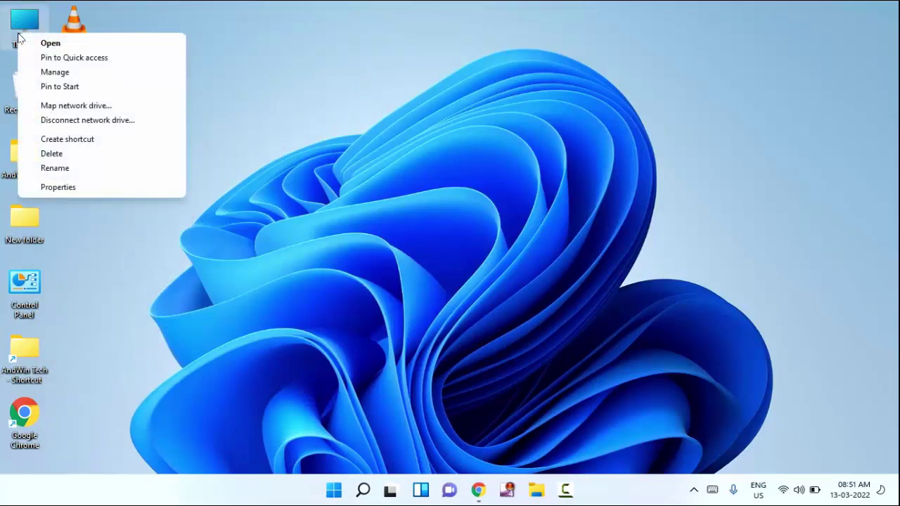
{"action": "left_click", "coordinate": [79, 74]}
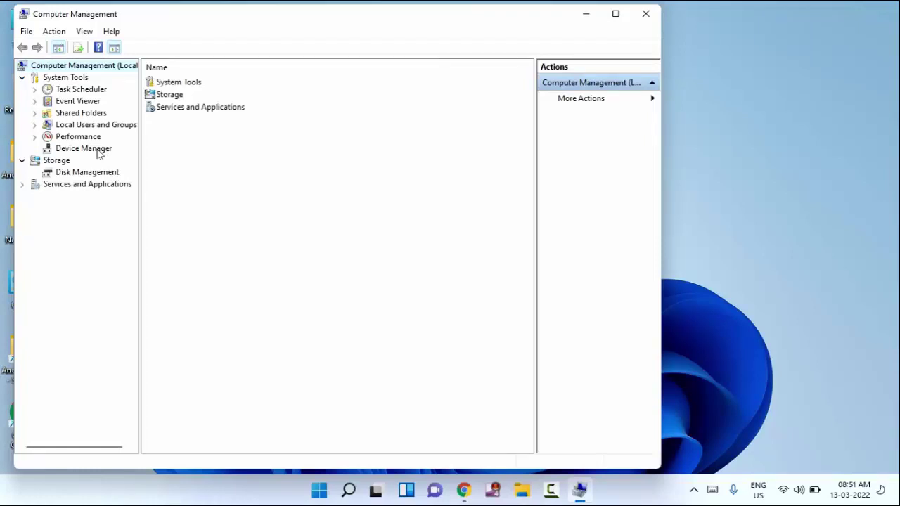
{"action": "left_click", "coordinate": [98, 149]}
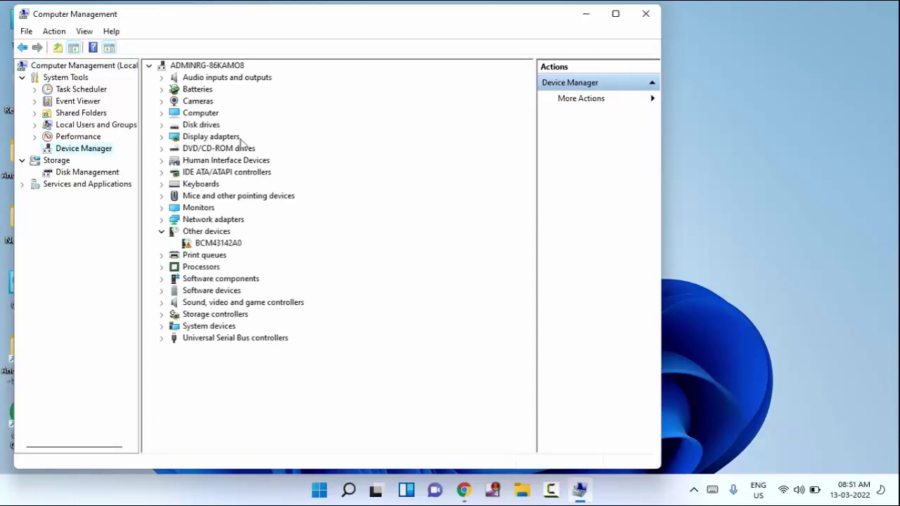
{"action": "double_click", "coordinate": [191, 138]}
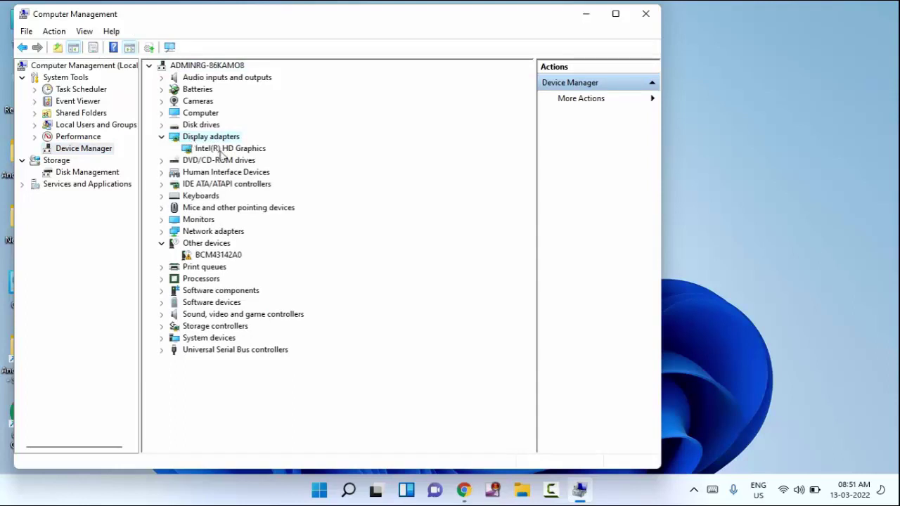
{"action": "left_click", "coordinate": [220, 150]}
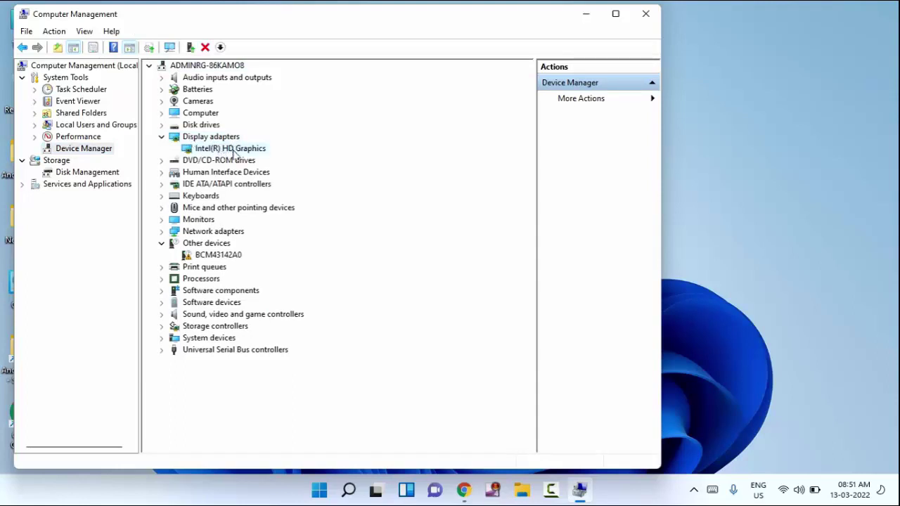
{"action": "right_click", "coordinate": [217, 151]}
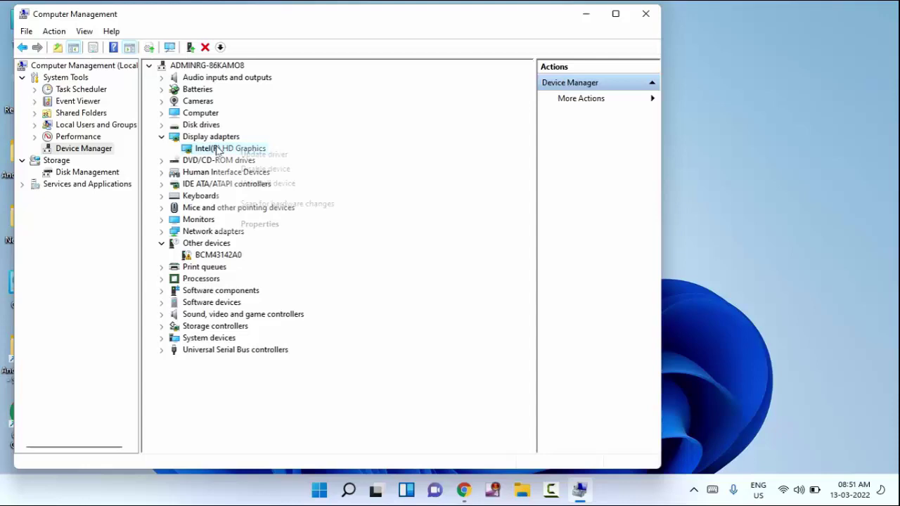
Search automatically for an Intel(R) HD Graphics driver update, dismiss the result, and close Computer Management.
{"action": "left_click", "coordinate": [256, 154]}
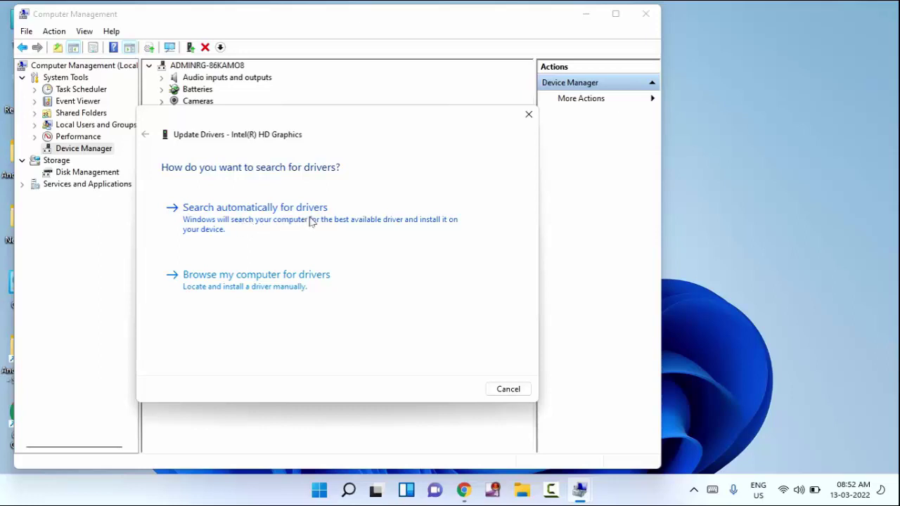
{"action": "left_click", "coordinate": [264, 229]}
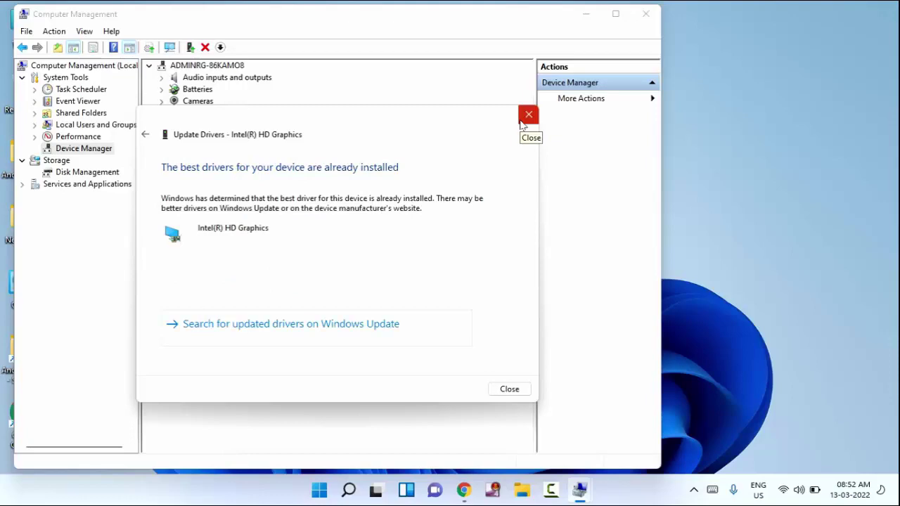
{"action": "left_click", "coordinate": [528, 114]}
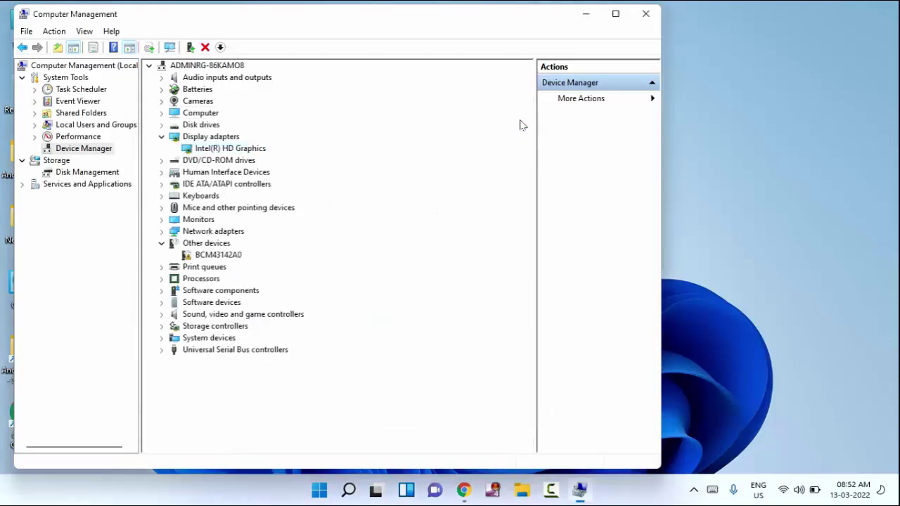
{"action": "left_click", "coordinate": [658, 22]}
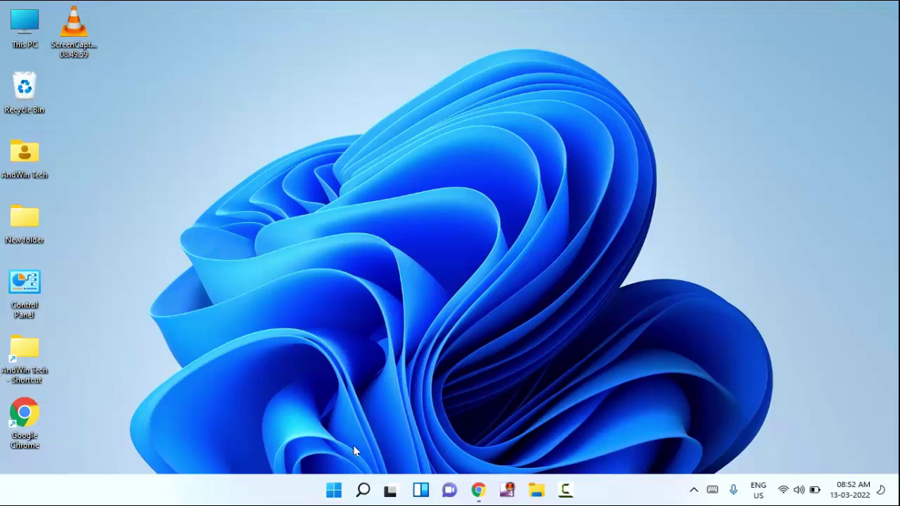
End the Google Chrome task from Task Manager's processes list, then close Task Manager.
{"action": "key", "text": "ctrl+shift+Escape"}
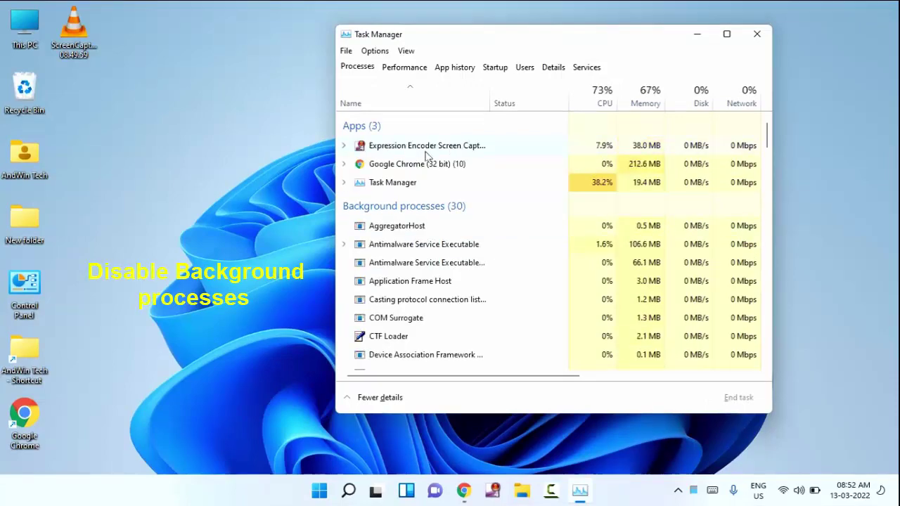
{"action": "left_click", "coordinate": [405, 166]}
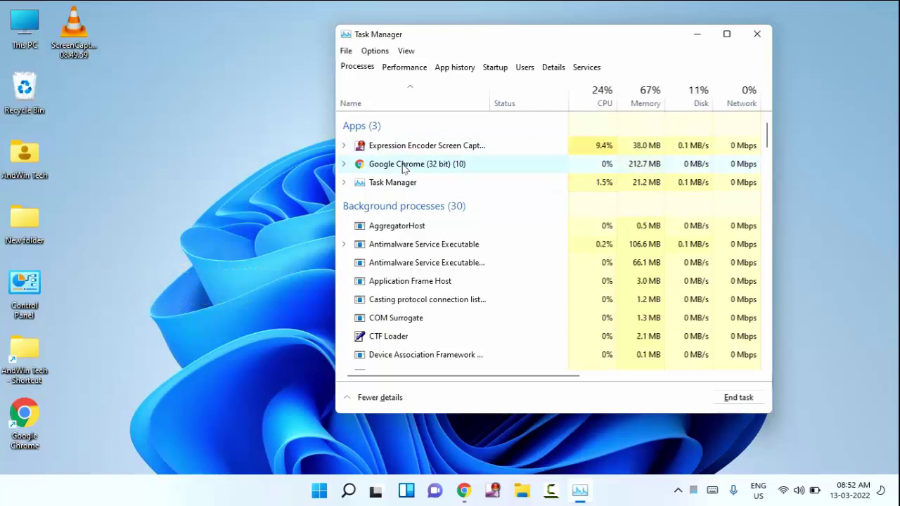
{"action": "right_click", "coordinate": [404, 168]}
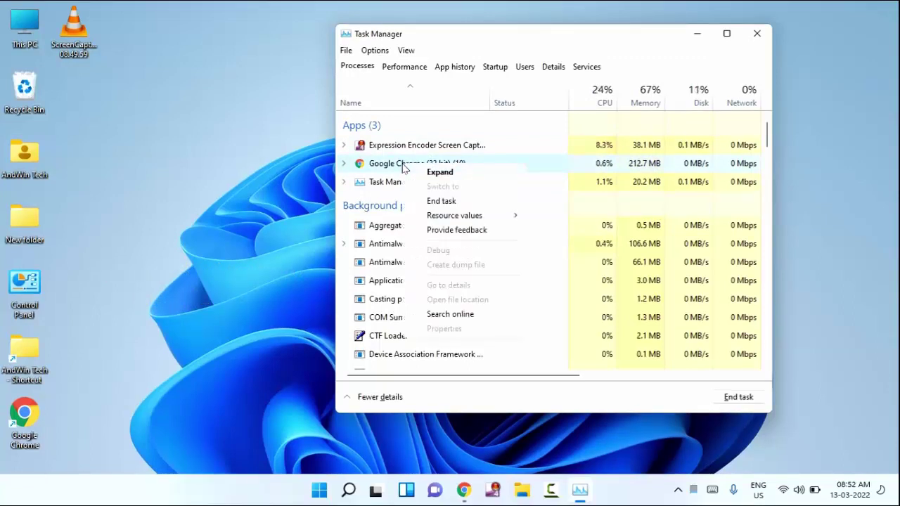
{"action": "left_click", "coordinate": [466, 204]}
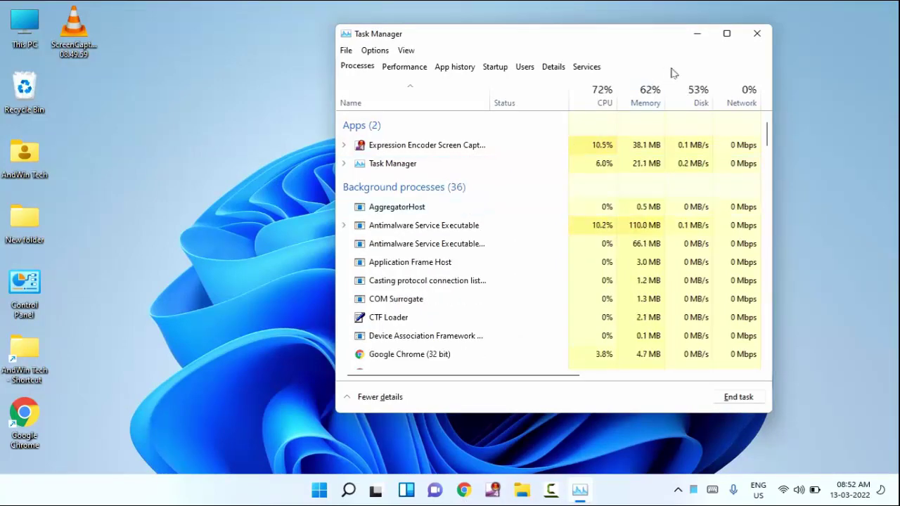
{"action": "left_click", "coordinate": [766, 35]}
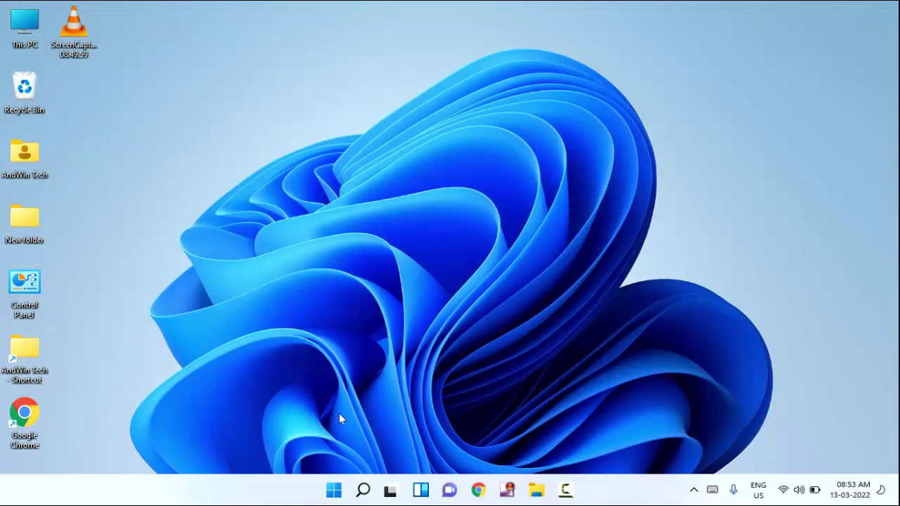
Launch Settings via a 'settings' search, view the Windows Update page, then close Settings.
{"action": "left_click", "coordinate": [335, 493]}
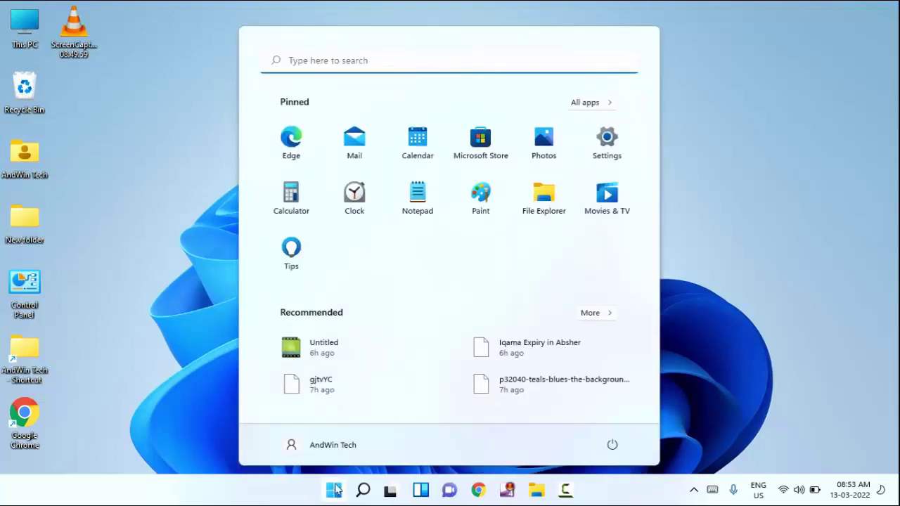
{"action": "left_click", "coordinate": [354, 61]}
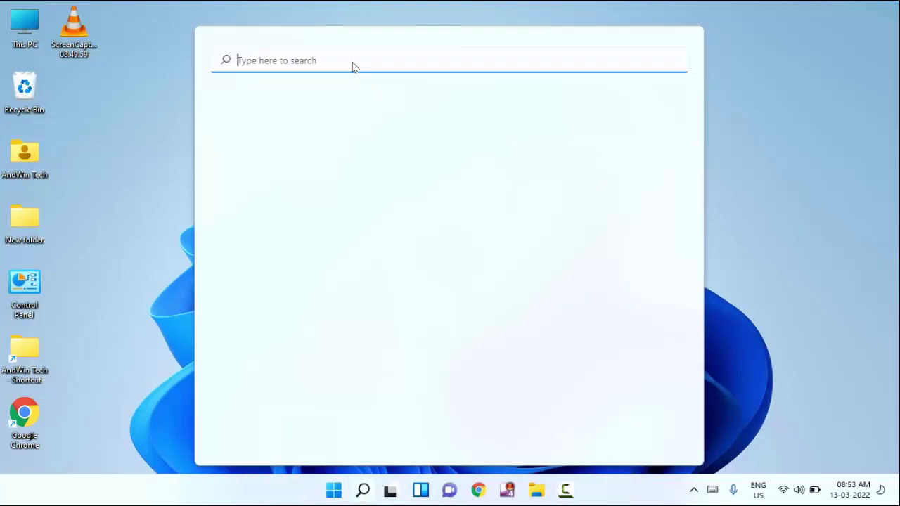
{"action": "type", "text": "set"}
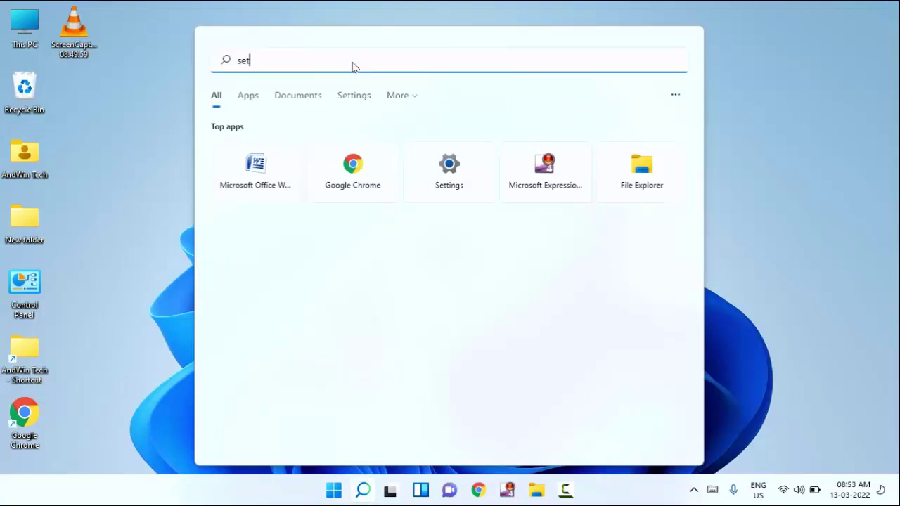
{"action": "type", "text": "tings"}
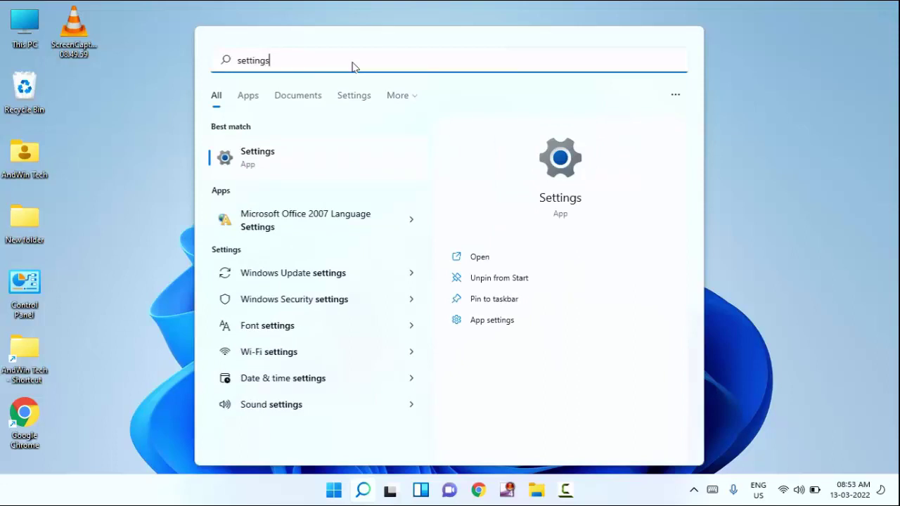
{"action": "left_click", "coordinate": [263, 161]}
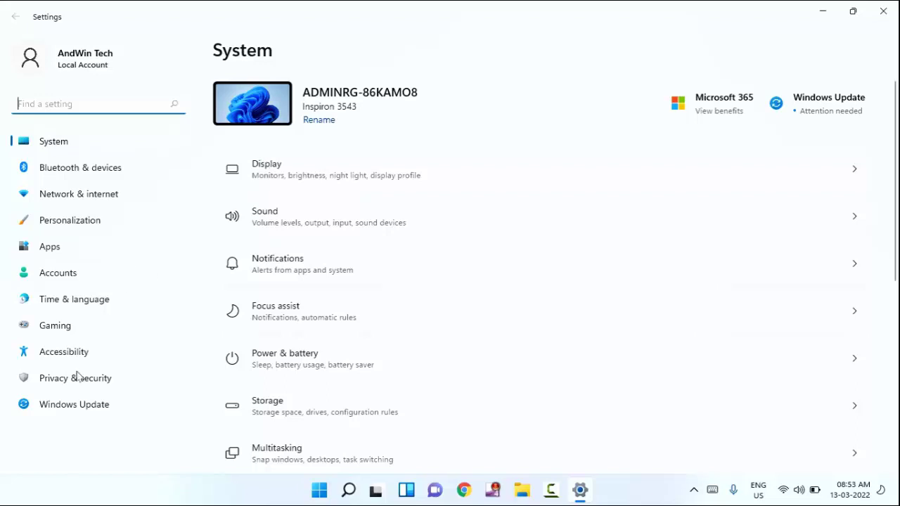
{"action": "left_click", "coordinate": [71, 412]}
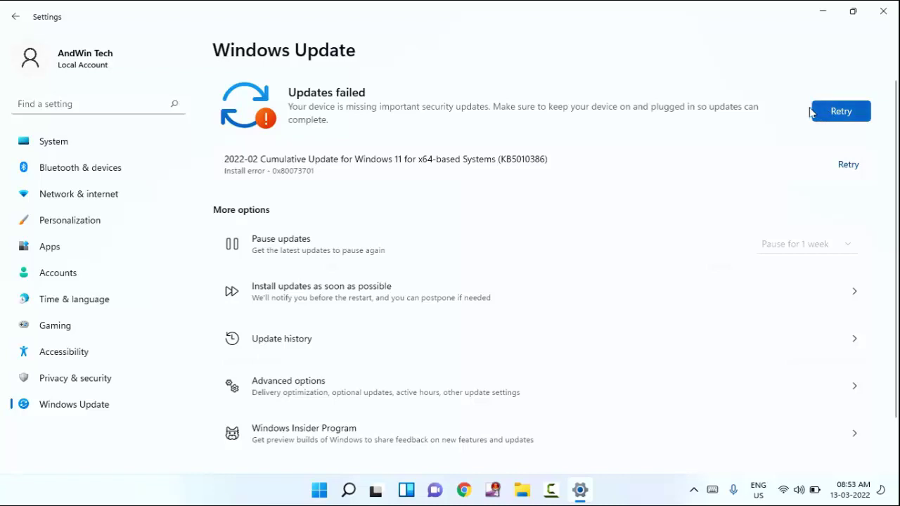
{"action": "left_click", "coordinate": [884, 10]}
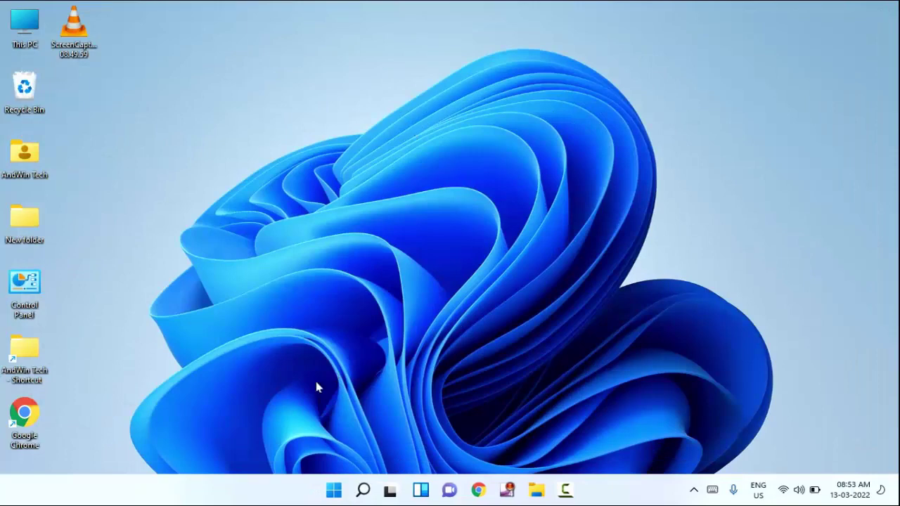
Reopen Settings and go through Privacy & security > Windows Security to Virus & threat protection.
{"action": "left_click", "coordinate": [338, 495]}
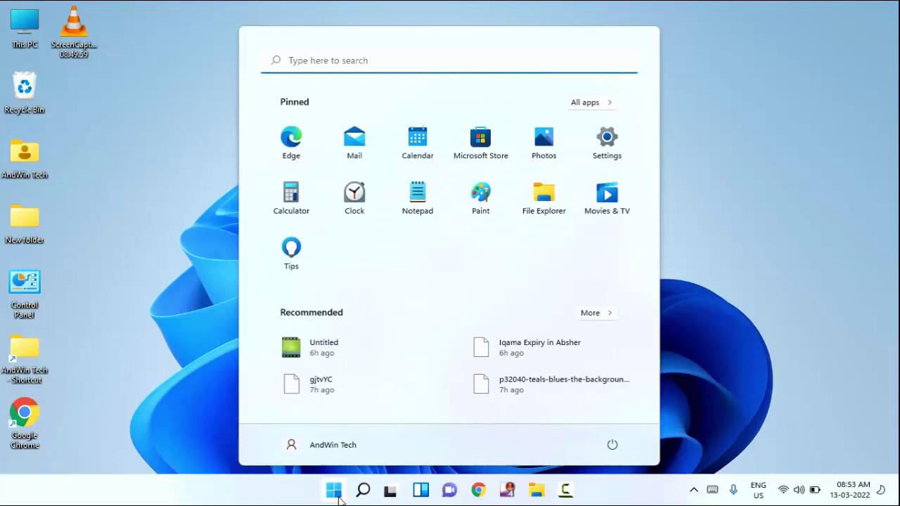
{"action": "left_click", "coordinate": [311, 66]}
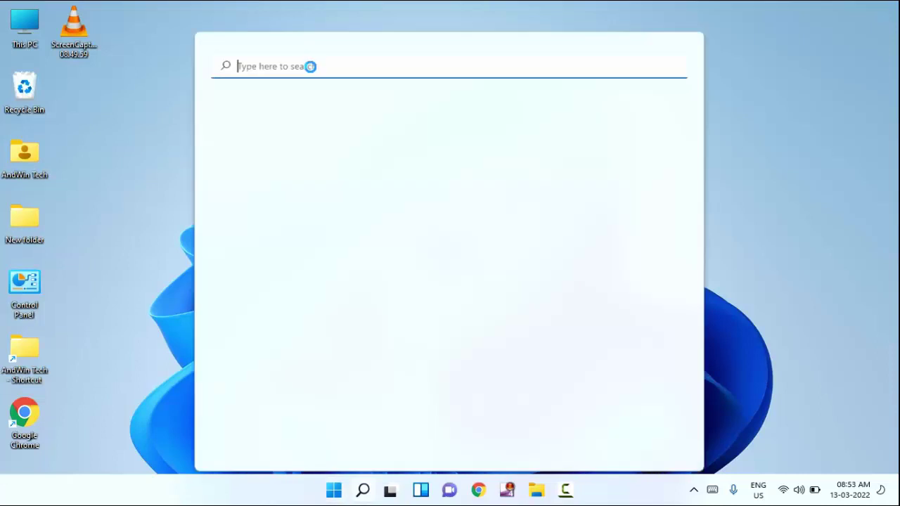
{"action": "type", "text": "setti"}
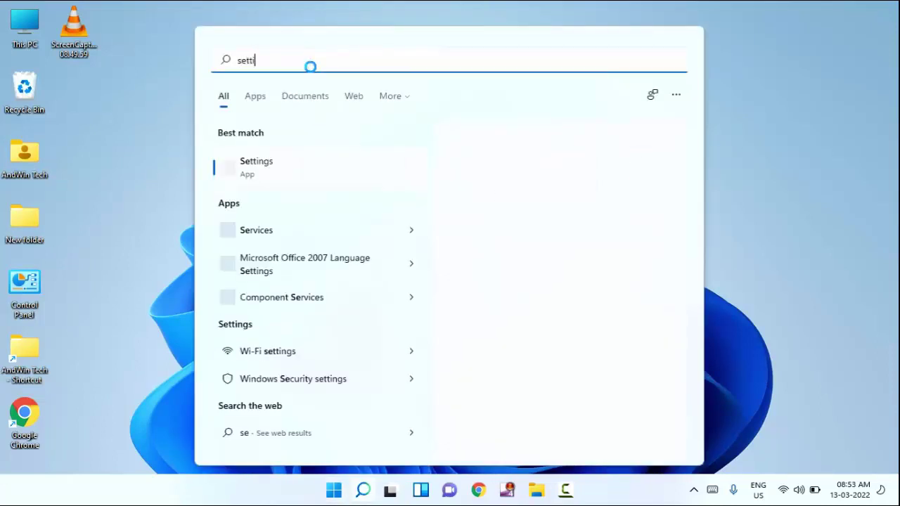
{"action": "type", "text": "ngs"}
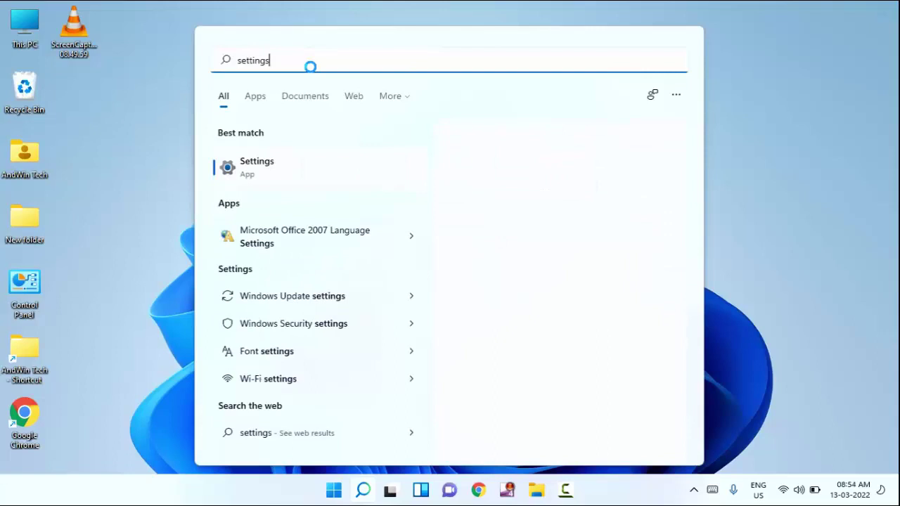
{"action": "left_click", "coordinate": [247, 171]}
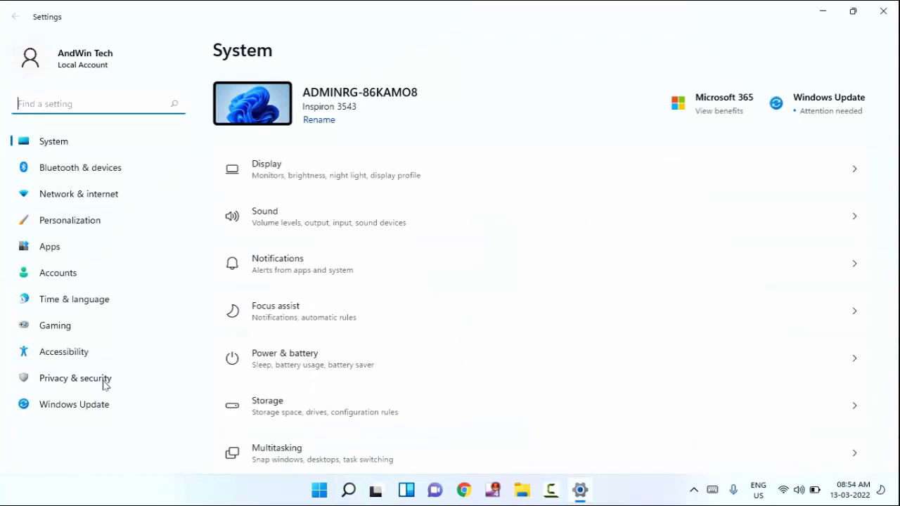
{"action": "left_click", "coordinate": [105, 386]}
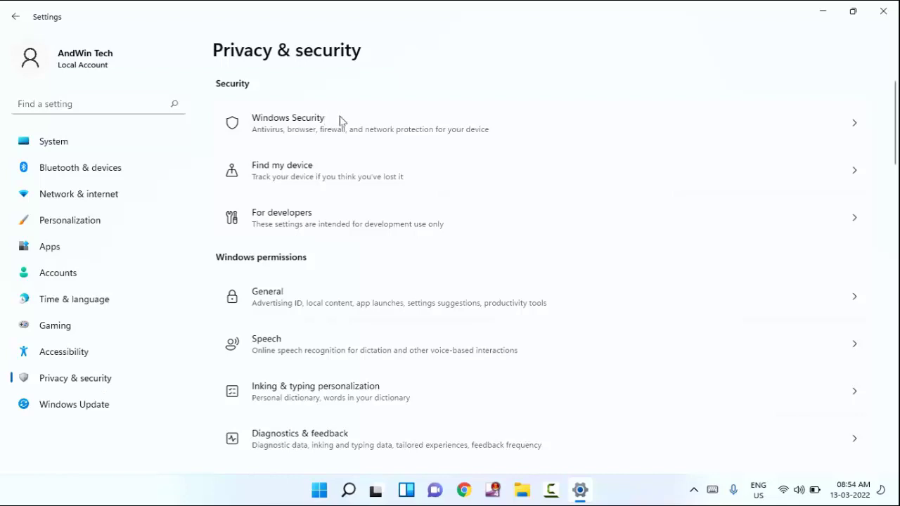
{"action": "left_click", "coordinate": [342, 121]}
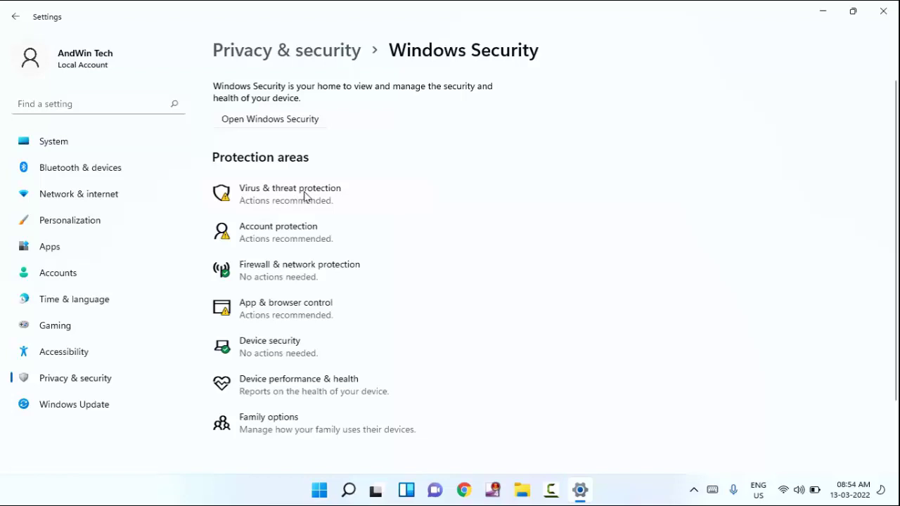
{"action": "left_click", "coordinate": [304, 195]}
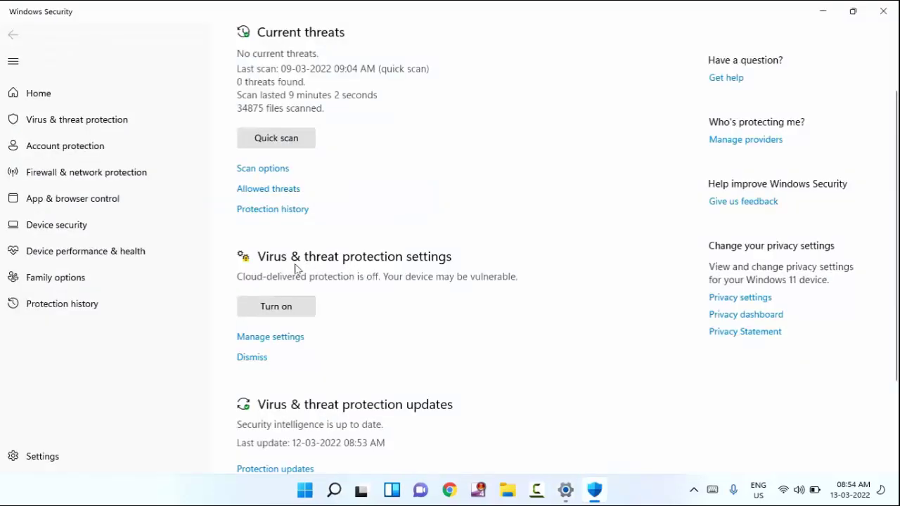
Switch Real-time protection off under Manage settings, then close Windows Security and Settings.
{"action": "left_click", "coordinate": [284, 340]}
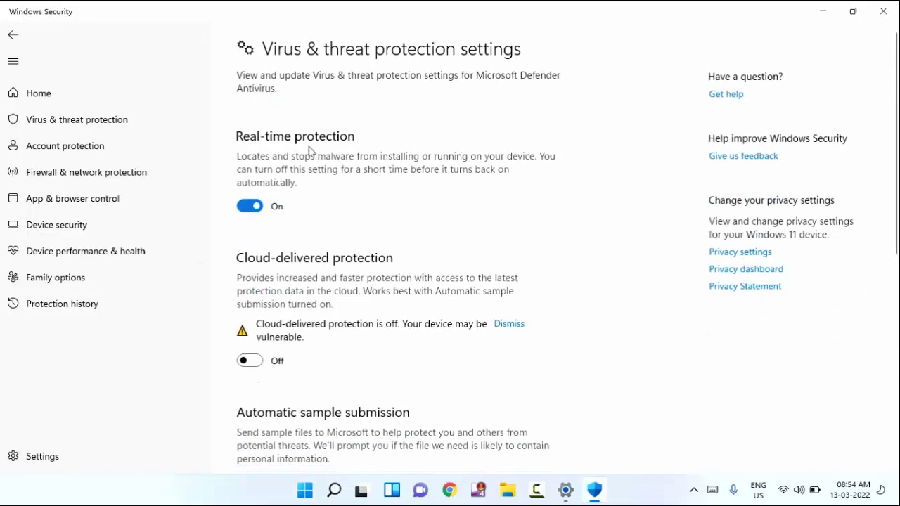
{"action": "left_click", "coordinate": [250, 207]}
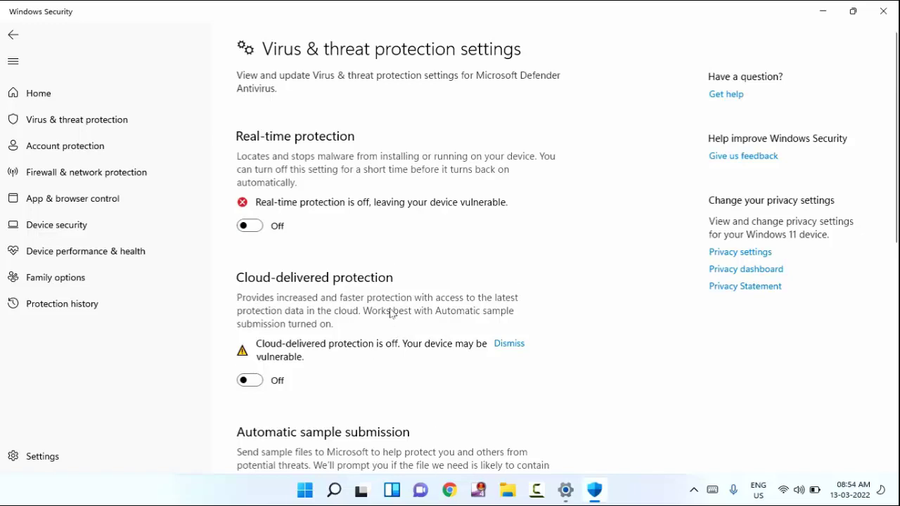
{"action": "left_click", "coordinate": [884, 12]}
{"action": "left_click", "coordinate": [883, 11]}
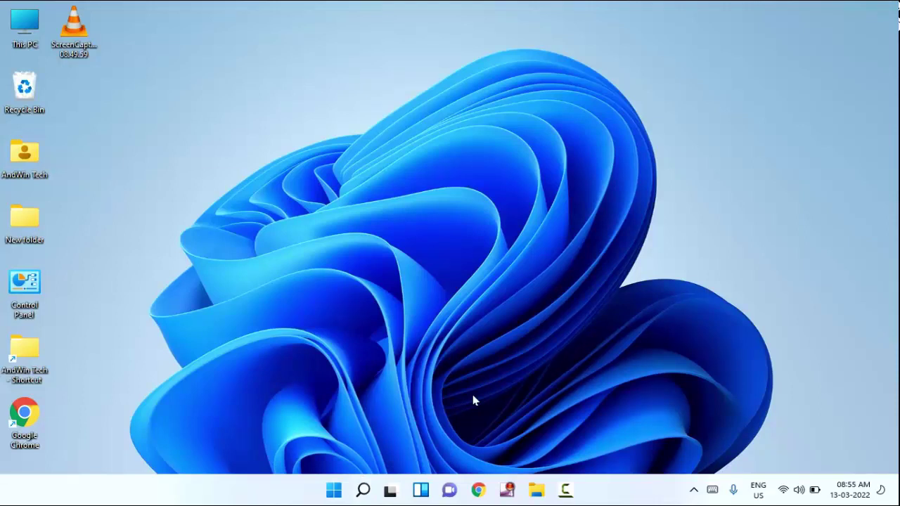
Restart the Windows Explorer process from Task Manager's list, then close Task Manager.
{"action": "key", "text": "ctrl+shift+Escape"}
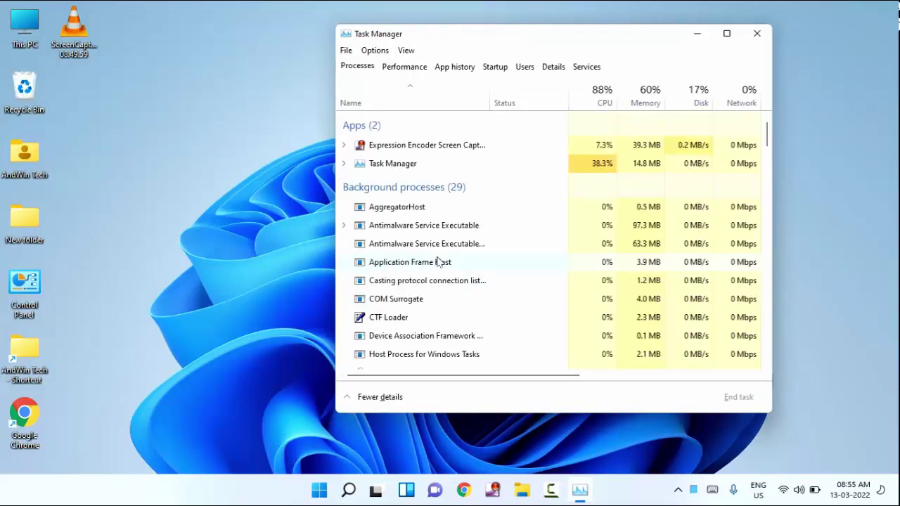
{"action": "left_click", "coordinate": [436, 261]}
{"action": "scroll", "coordinate": [437, 261], "scroll_direction": "down", "scroll_amount": 2}
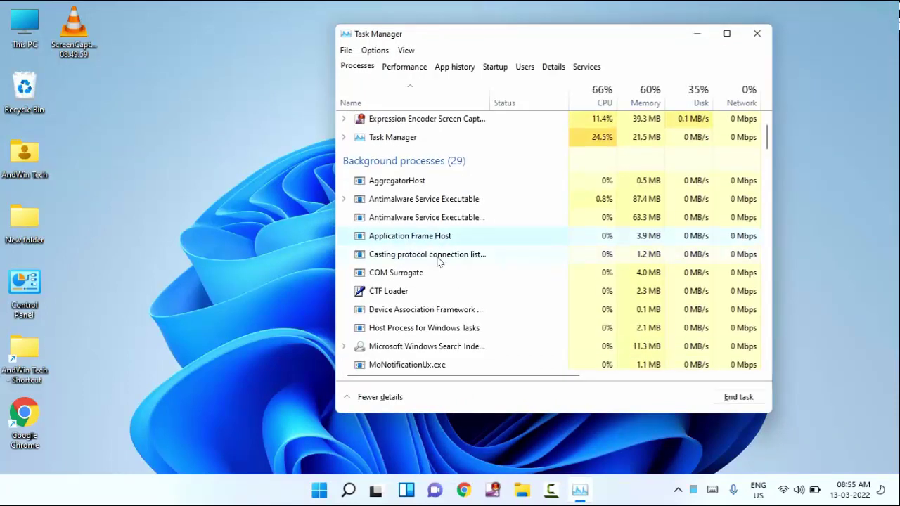
{"action": "scroll", "coordinate": [408, 267], "scroll_direction": "down", "scroll_amount": 10}
{"action": "left_click", "coordinate": [383, 271]}
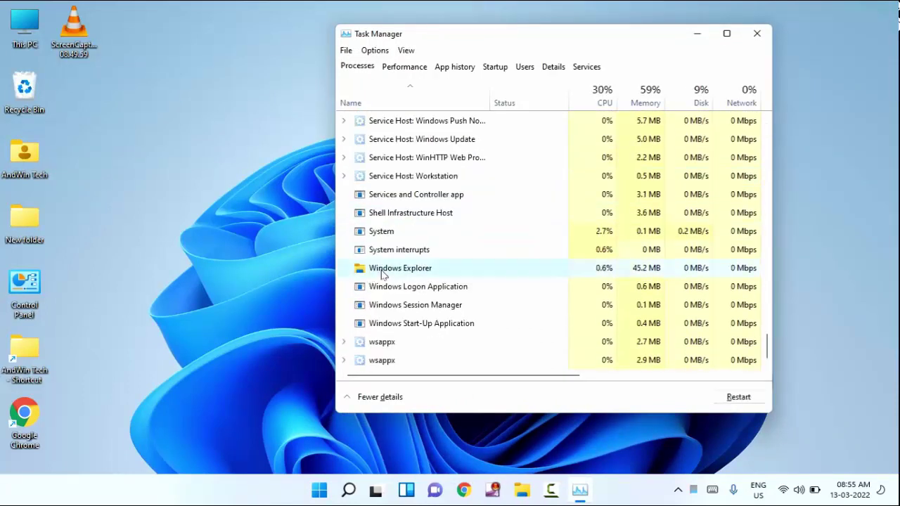
{"action": "right_click", "coordinate": [383, 275]}
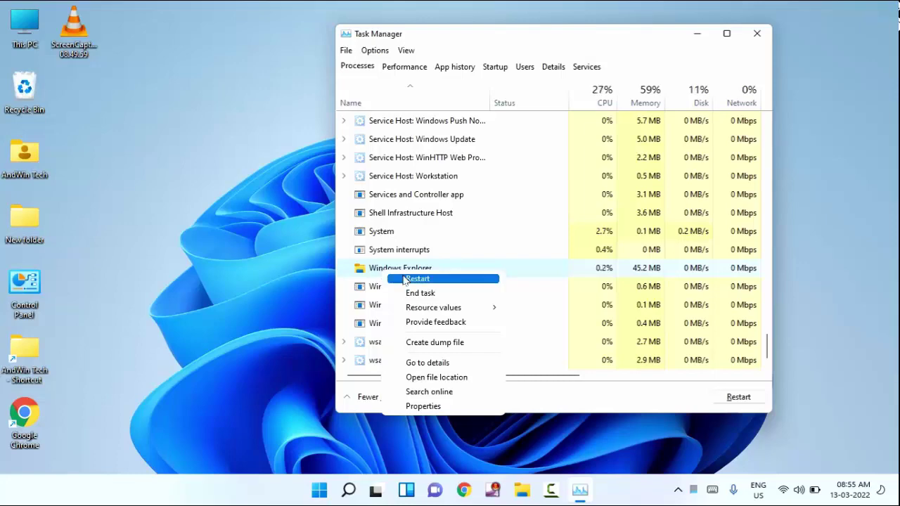
{"action": "left_click", "coordinate": [415, 279]}
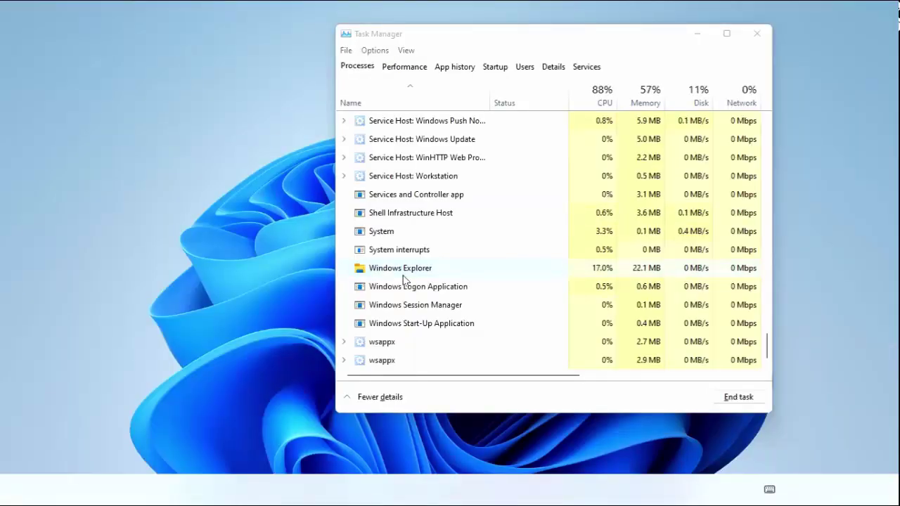
{"action": "left_click", "coordinate": [757, 33]}
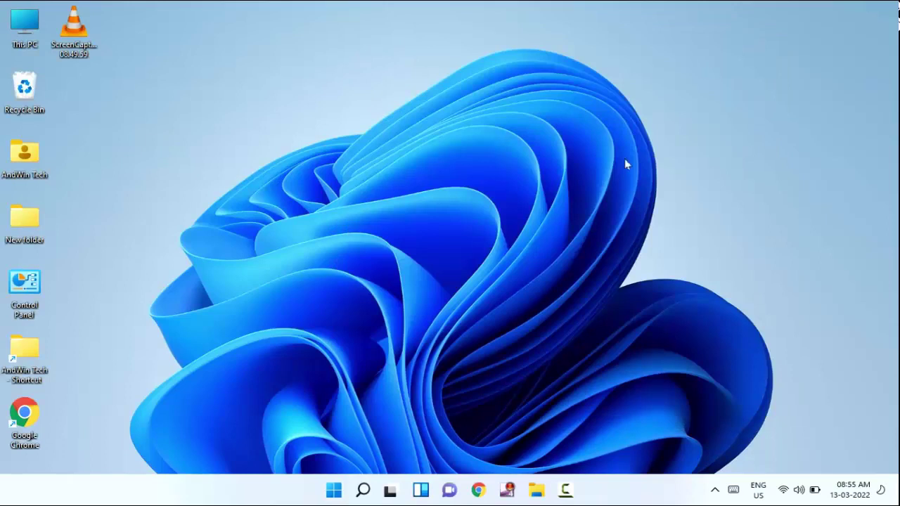